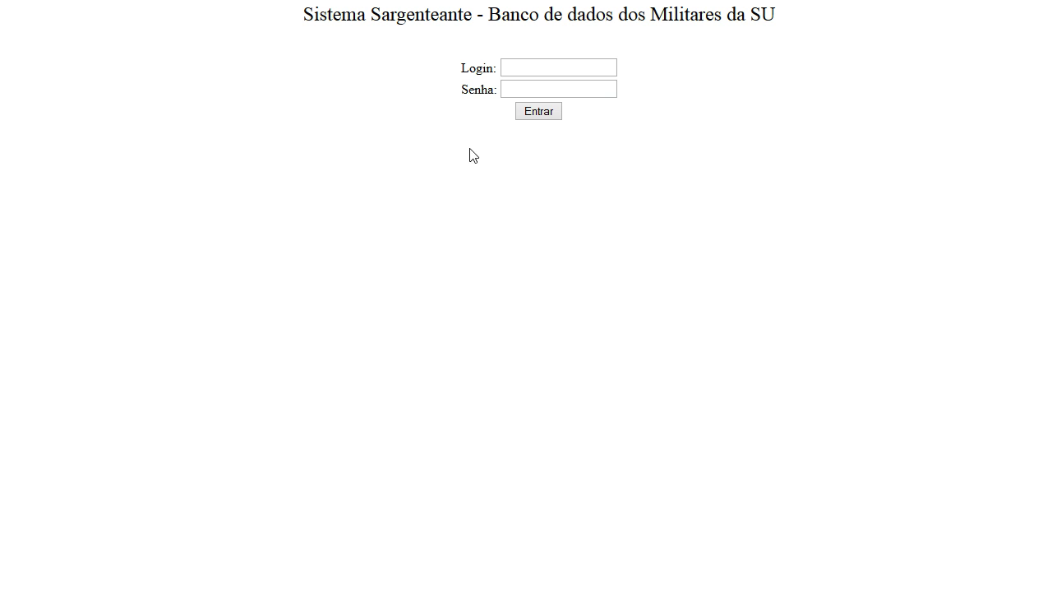
- Log in to Sistema Sargenteante with the user's username and password
{"action": "left_click", "coordinate": [586, 75]}
{"action": "key", "text": "Tab"}
{"action": "key", "text": "Return"}
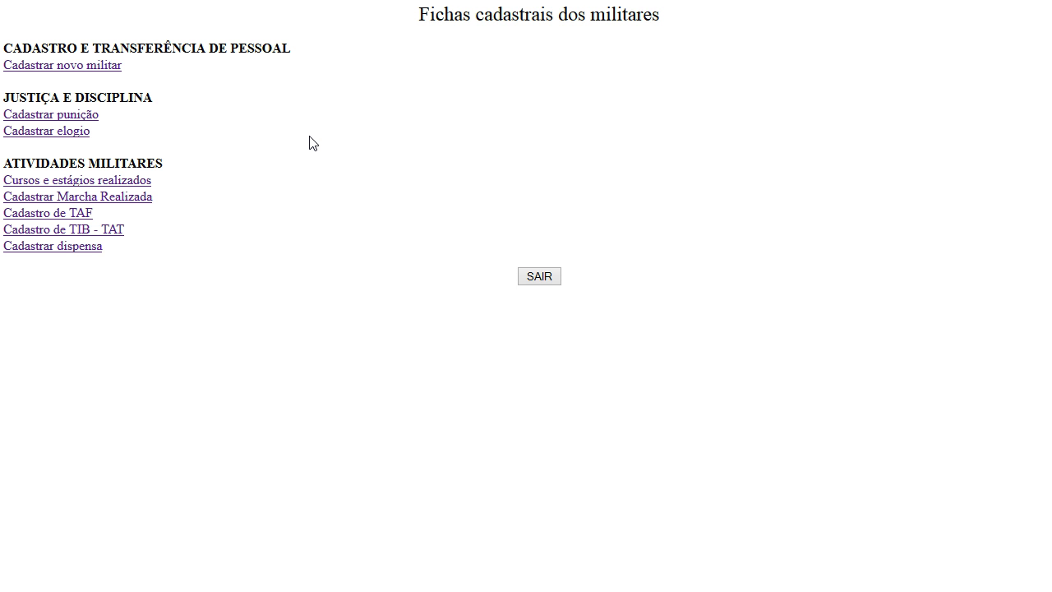
{"action": "left_click", "coordinate": [114, 67]}
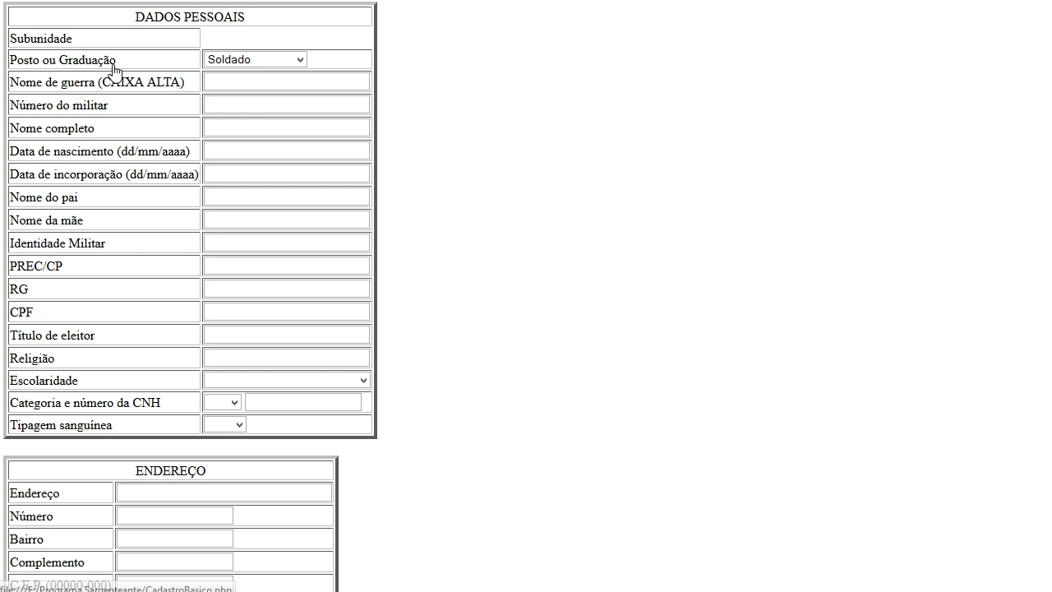
{"action": "left_click", "coordinate": [287, 63]}
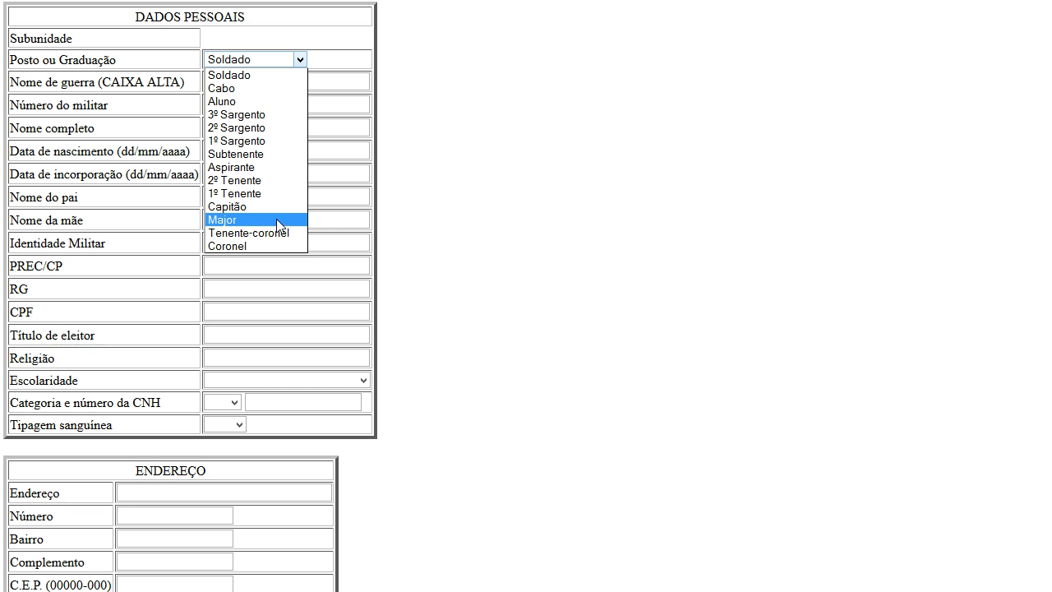
{"action": "left_click", "coordinate": [500, 221]}
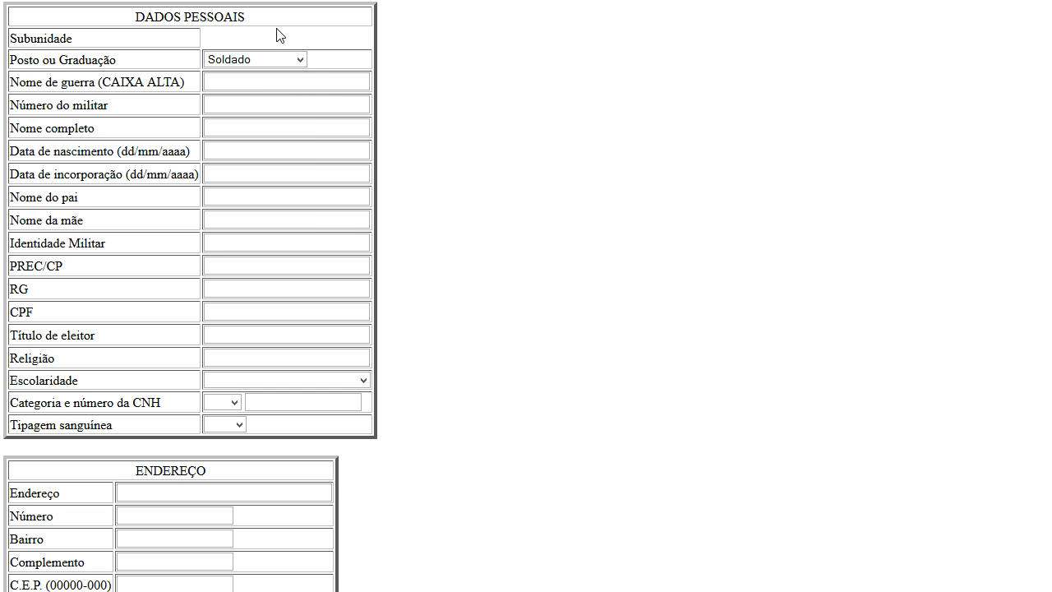
{"action": "left_click", "coordinate": [244, 80]}
{"action": "left_click", "coordinate": [236, 130]}
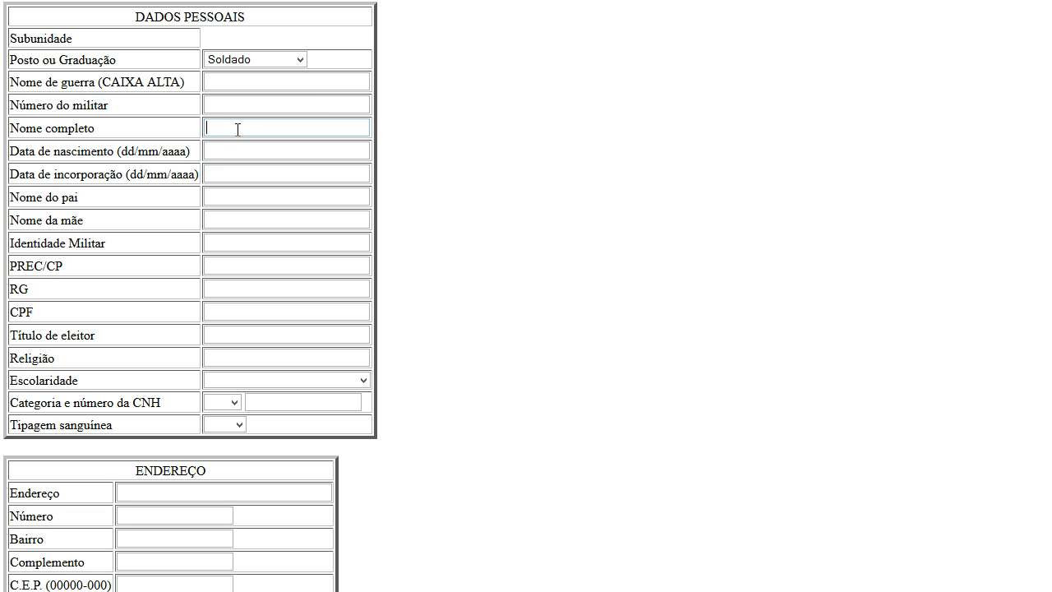
{"action": "left_click", "coordinate": [216, 196]}
{"action": "left_click", "coordinate": [228, 226]}
{"action": "left_click", "coordinate": [227, 247]}
{"action": "left_click", "coordinate": [282, 264]}
{"action": "scroll", "coordinate": [282, 264], "scroll_direction": "down", "scroll_amount": 2}
{"action": "left_click", "coordinate": [259, 172]}
{"action": "left_click", "coordinate": [263, 200]}
{"action": "scroll", "coordinate": [268, 233], "scroll_direction": "down", "scroll_amount": 4}
{"action": "scroll", "coordinate": [271, 148], "scroll_direction": "up", "scroll_amount": 4}
{"action": "scroll", "coordinate": [235, 301], "scroll_direction": "down", "scroll_amount": 4}
{"action": "left_click", "coordinate": [240, 142]}
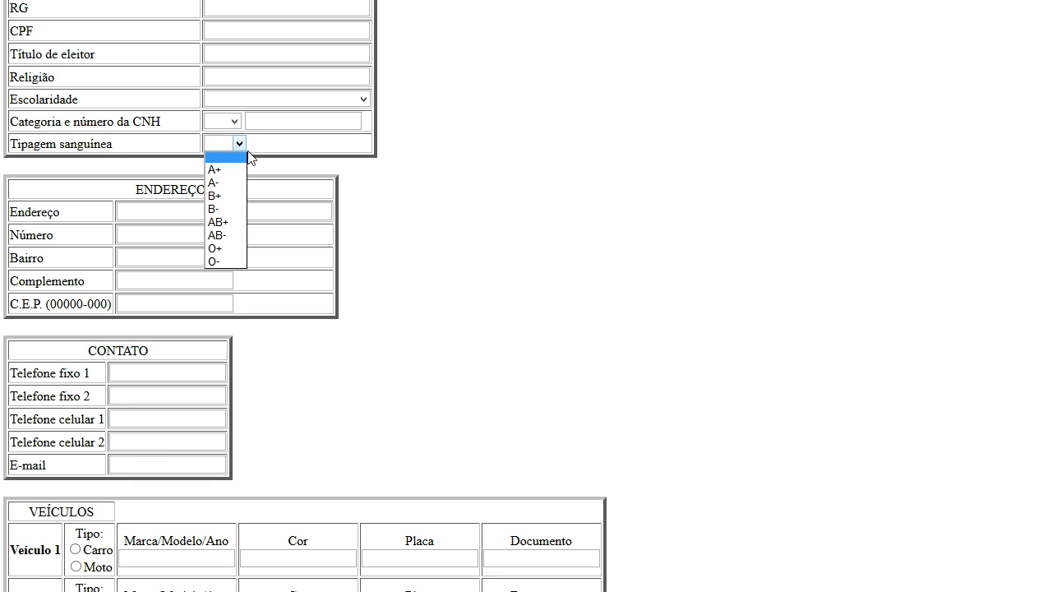
{"action": "left_click", "coordinate": [166, 237]}
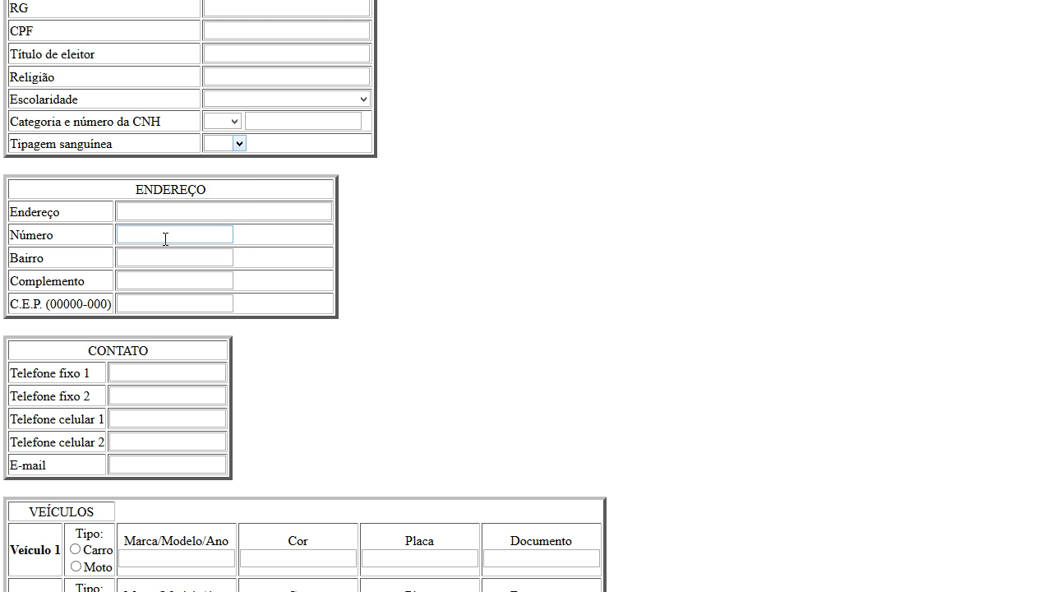
{"action": "scroll", "coordinate": [172, 238], "scroll_direction": "down", "scroll_amount": 2}
{"action": "left_click", "coordinate": [114, 277]}
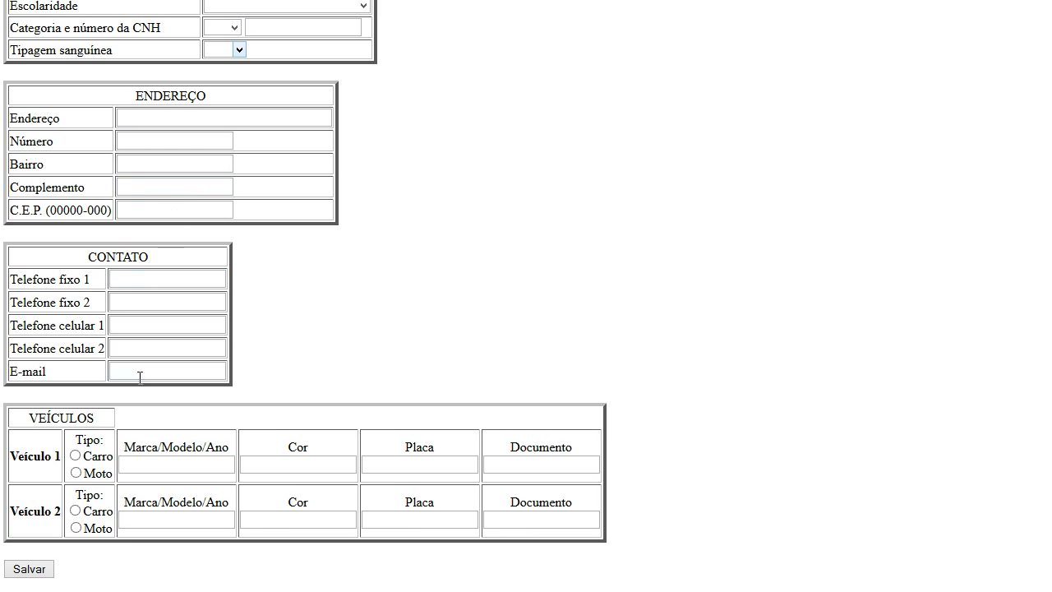
{"action": "scroll", "coordinate": [160, 403], "scroll_direction": "down", "scroll_amount": 1}
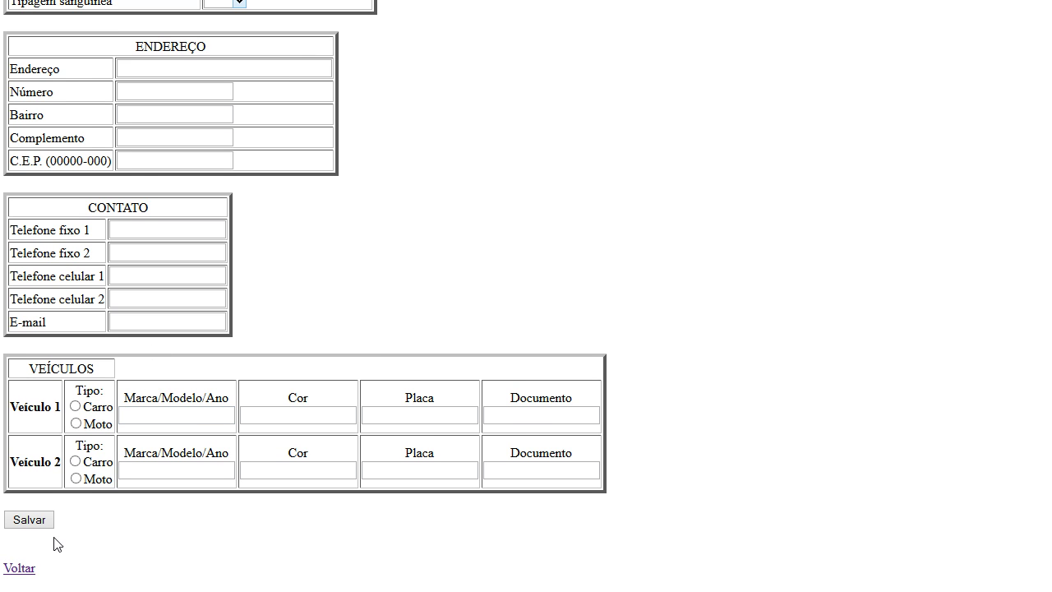
{"action": "left_click", "coordinate": [22, 573]}
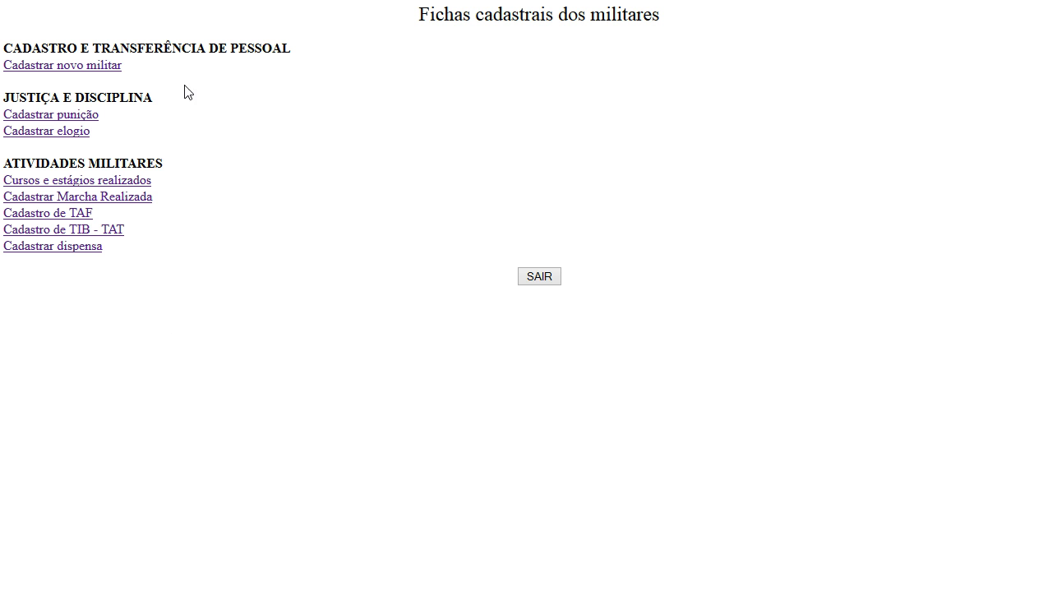
{"action": "left_click", "coordinate": [90, 120]}
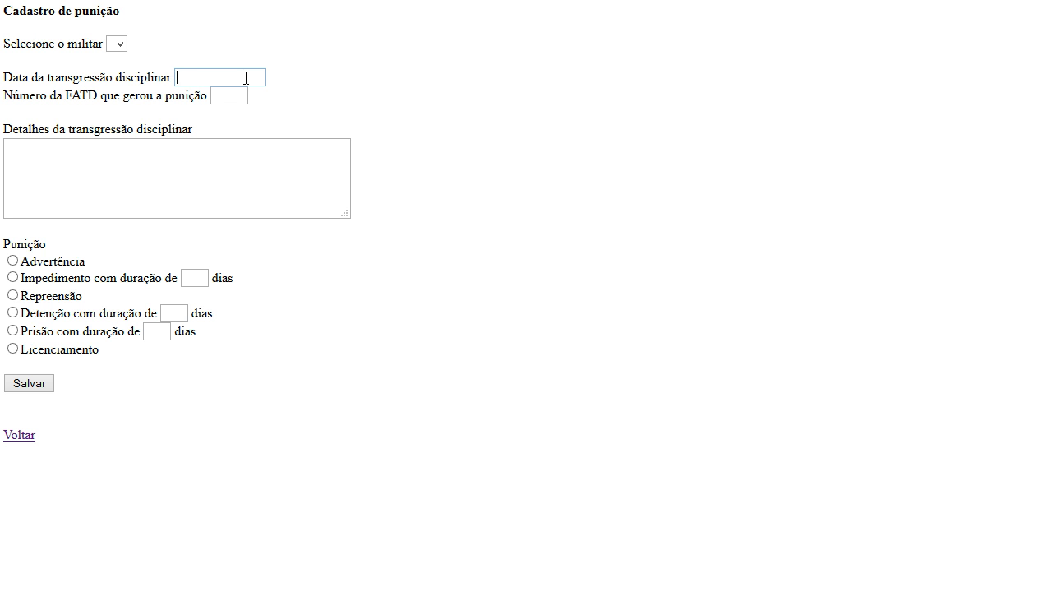
{"action": "left_click", "coordinate": [266, 167]}
{"action": "left_click", "coordinate": [115, 235]}
{"action": "left_click", "coordinate": [13, 261]}
{"action": "left_click", "coordinate": [13, 331]}
{"action": "left_click", "coordinate": [12, 349]}
{"action": "left_click", "coordinate": [19, 435]}
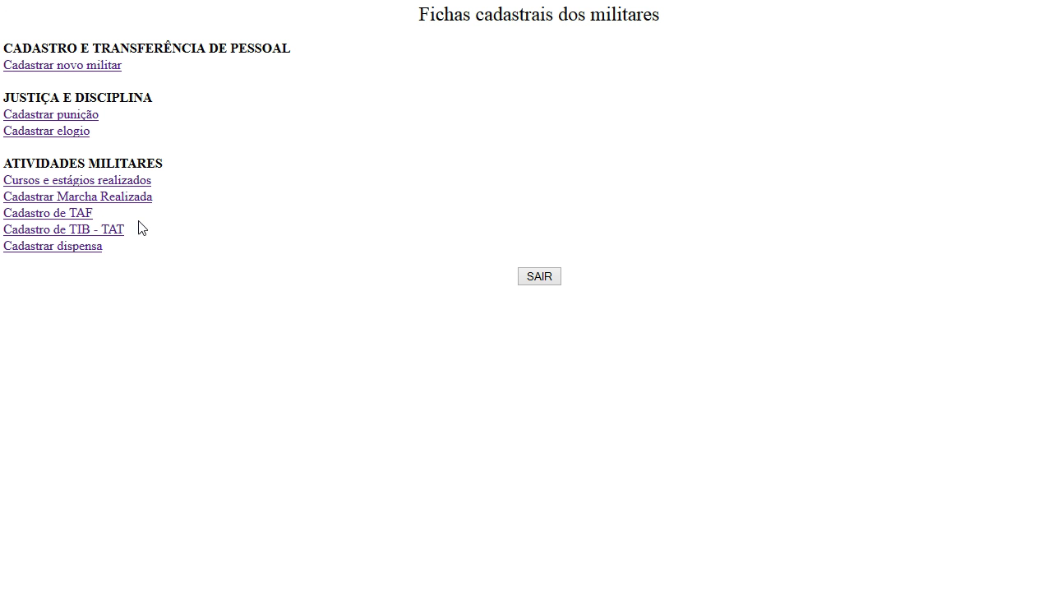
{"action": "left_click", "coordinate": [80, 131]}
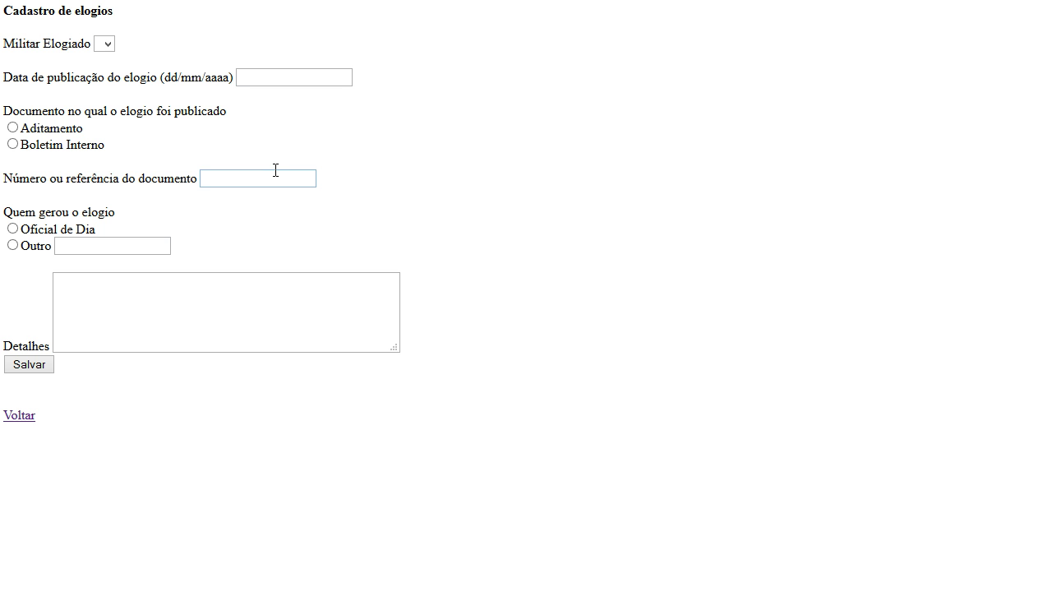
{"action": "left_click", "coordinate": [276, 77]}
{"action": "left_click", "coordinate": [13, 127]}
{"action": "left_click", "coordinate": [12, 145]}
{"action": "left_click", "coordinate": [251, 184]}
{"action": "left_click", "coordinate": [127, 242]}
{"action": "left_click", "coordinate": [143, 280]}
{"action": "left_click", "coordinate": [25, 416]}
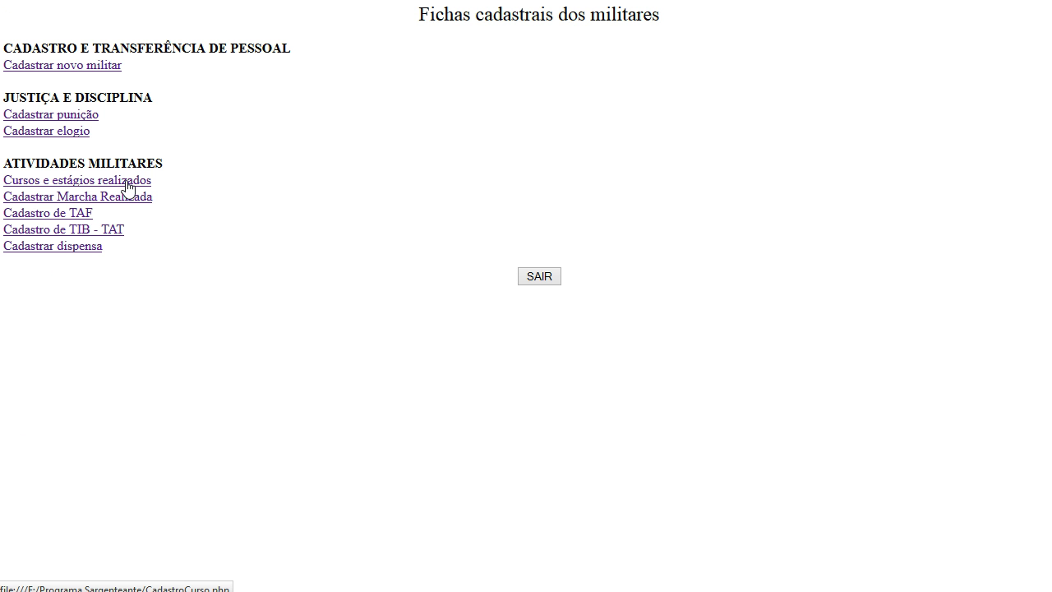
{"action": "left_click", "coordinate": [129, 183]}
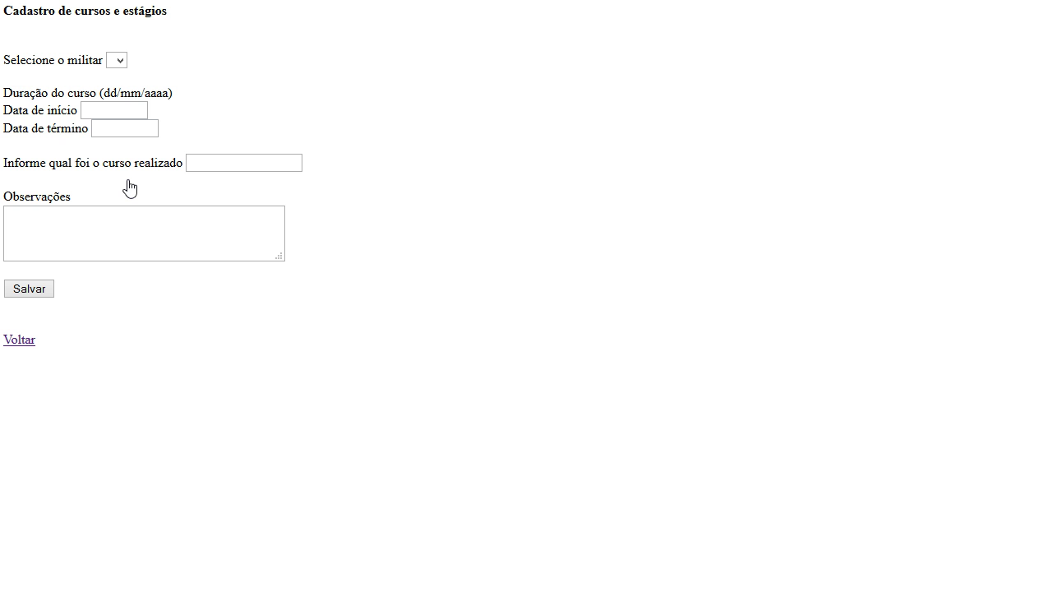
{"action": "left_click", "coordinate": [118, 111]}
{"action": "left_click", "coordinate": [134, 127]}
{"action": "left_click", "coordinate": [231, 161]}
{"action": "left_click", "coordinate": [176, 214]}
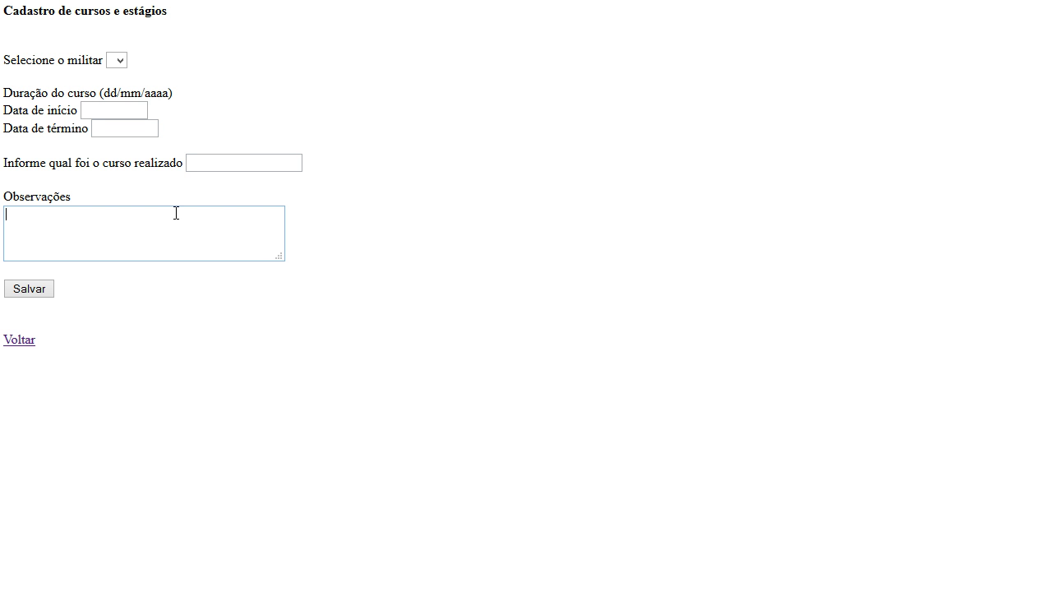
- Open the march registration form and select the 16 Km march and 3ª Chamada
{"action": "left_click", "coordinate": [31, 346]}
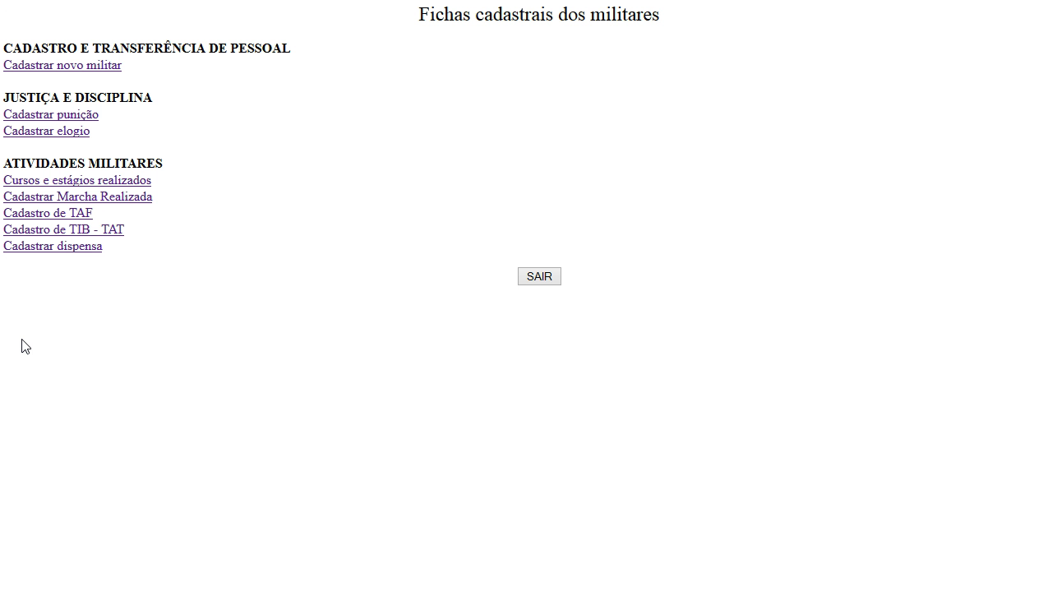
{"action": "left_click", "coordinate": [91, 199]}
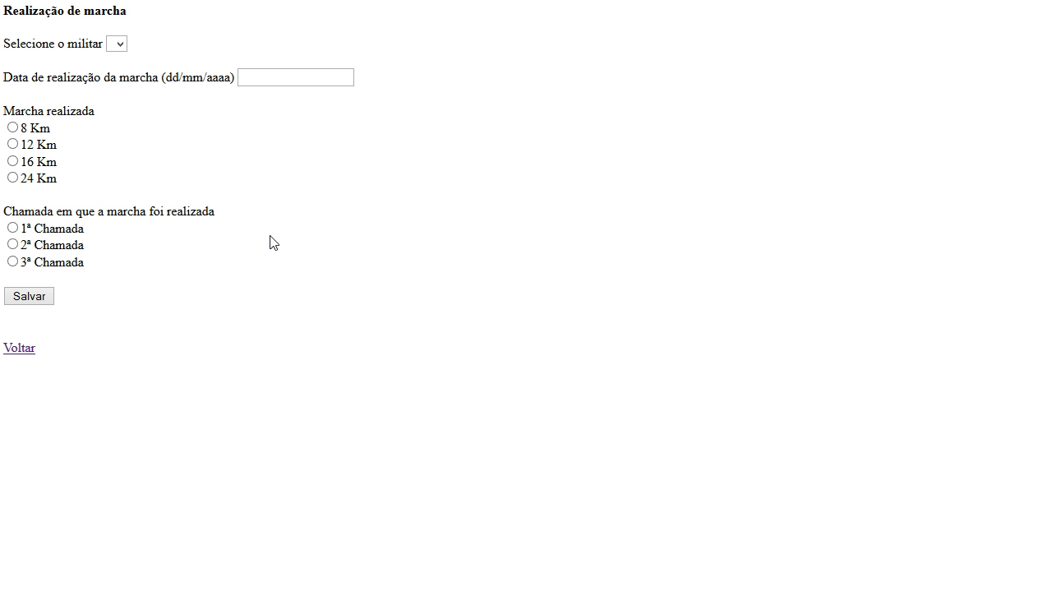
{"action": "left_click", "coordinate": [14, 128]}
{"action": "left_click", "coordinate": [12, 161]}
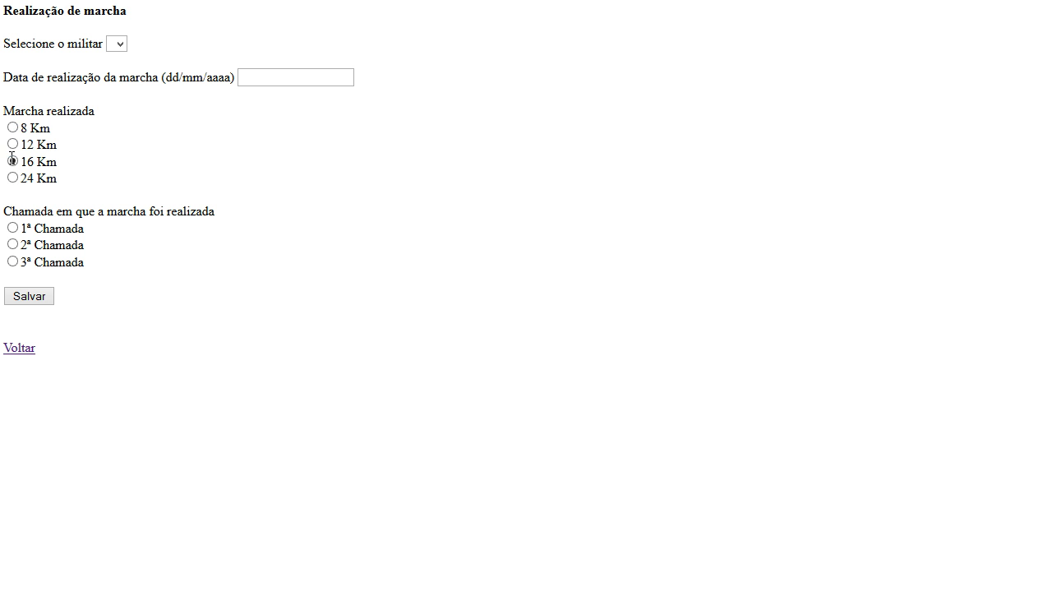
{"action": "left_click", "coordinate": [12, 229]}
{"action": "left_click", "coordinate": [12, 262]}
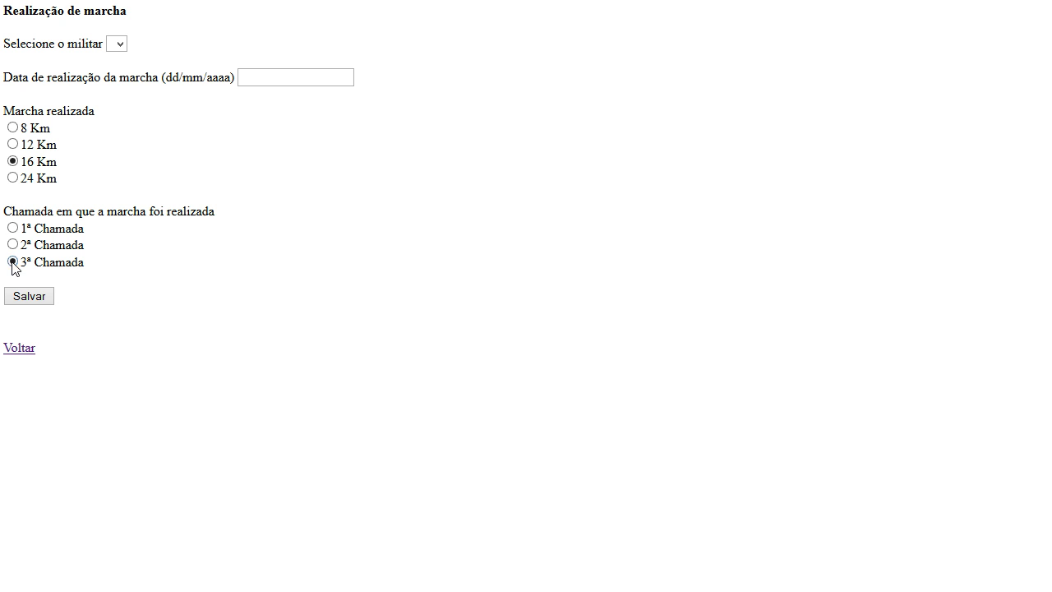
- Leave the march form, browse the TAF form, and return to the records menu without saving
{"action": "left_click", "coordinate": [24, 348]}
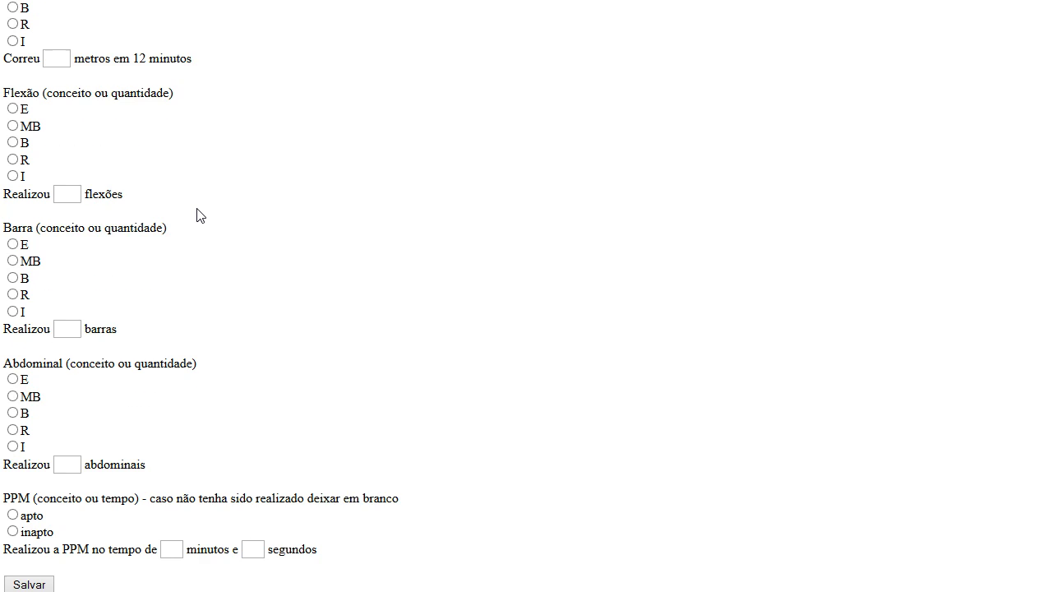
{"action": "scroll", "coordinate": [197, 215], "scroll_direction": "up", "scroll_amount": 3}
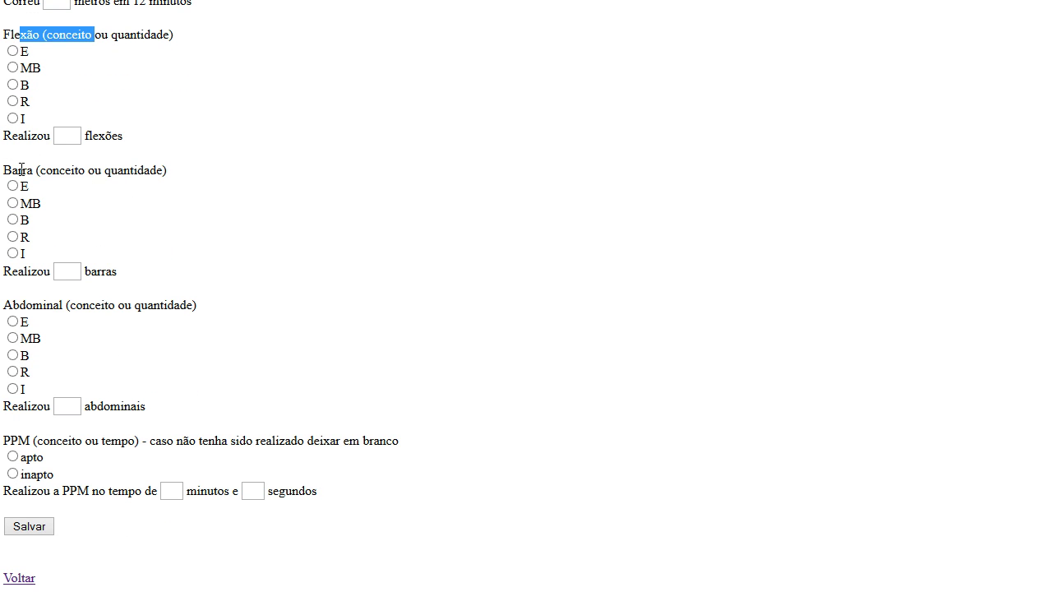
{"action": "left_click_drag", "start_coordinate": [27, 170], "coordinate": [101, 171]}
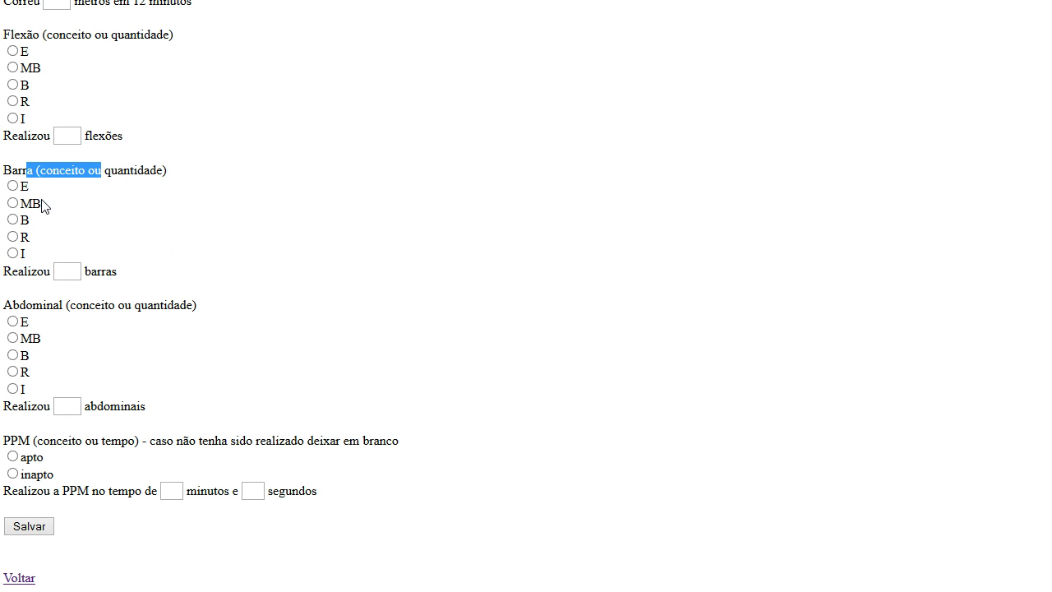
{"action": "left_click", "coordinate": [25, 173]}
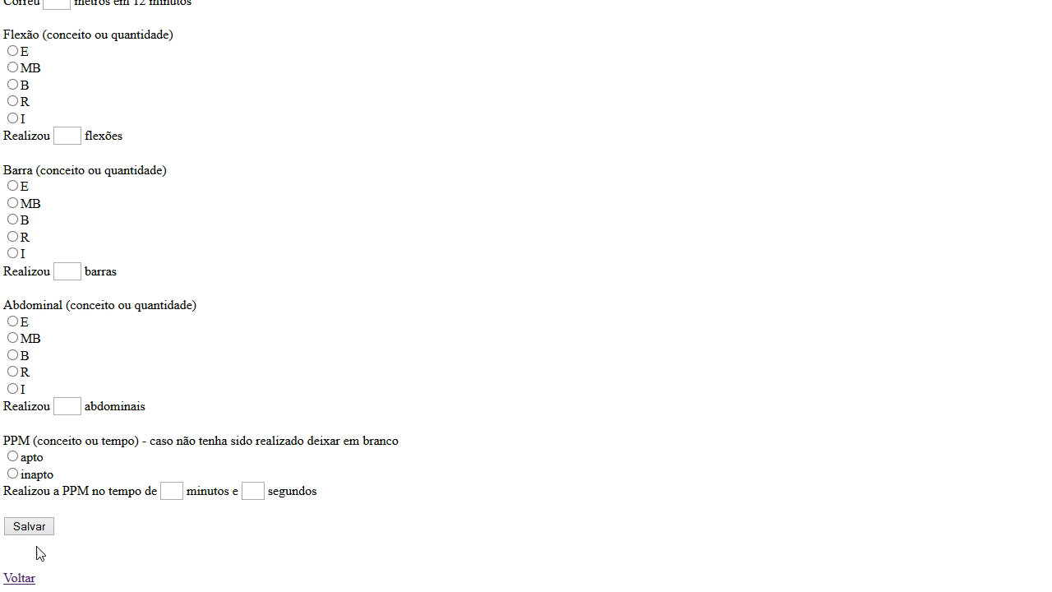
{"action": "left_click", "coordinate": [18, 579]}
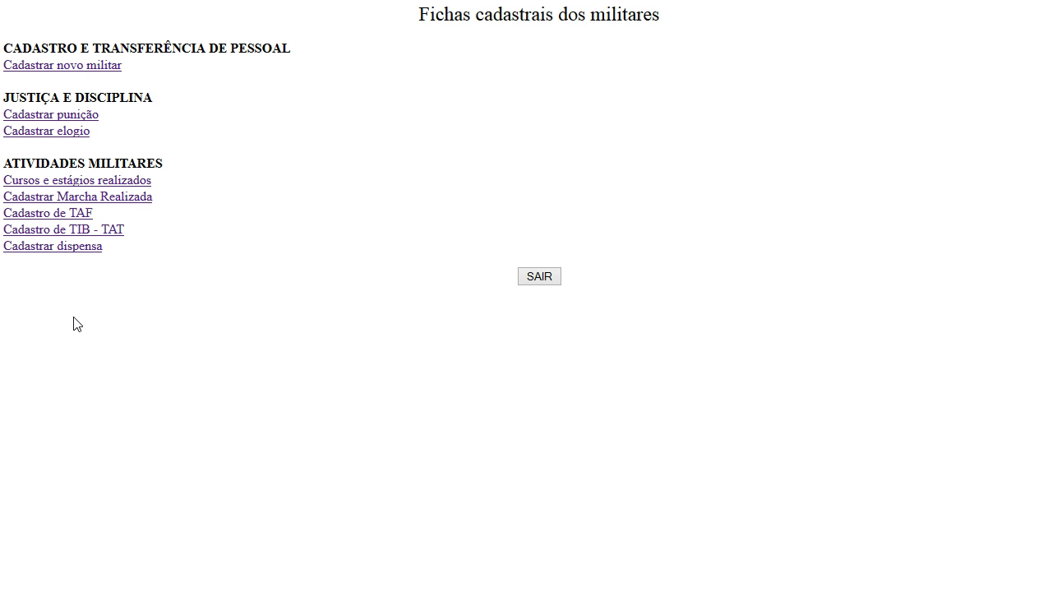
{"action": "left_click", "coordinate": [92, 230]}
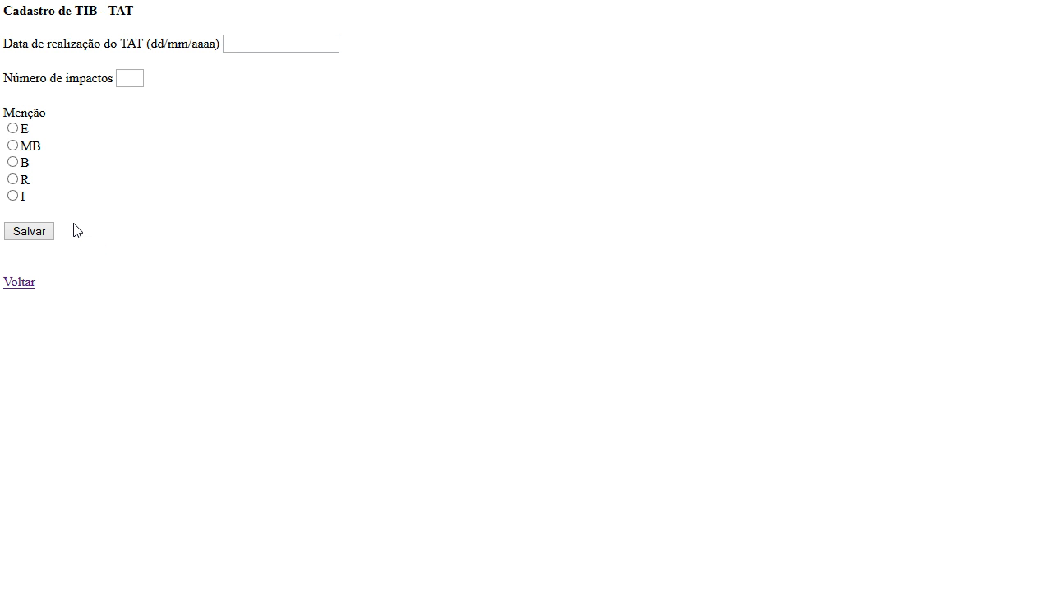
{"action": "left_click", "coordinate": [13, 129]}
{"action": "left_click", "coordinate": [15, 145]}
{"action": "left_click", "coordinate": [12, 162]}
{"action": "left_click", "coordinate": [11, 179]}
{"action": "left_click", "coordinate": [13, 195]}
{"action": "left_click", "coordinate": [30, 285]}
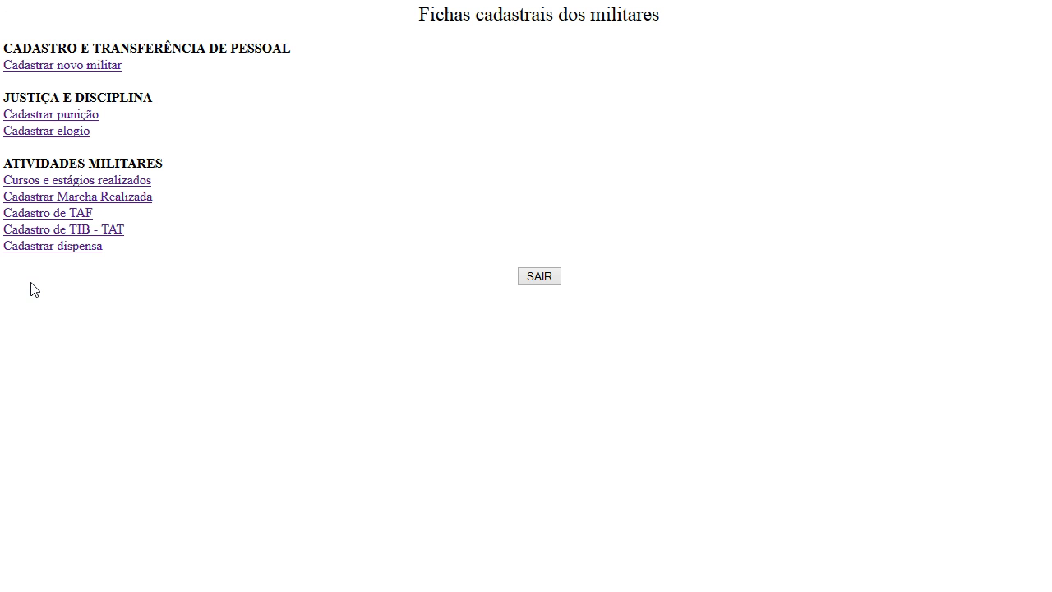
{"action": "left_click", "coordinate": [85, 246]}
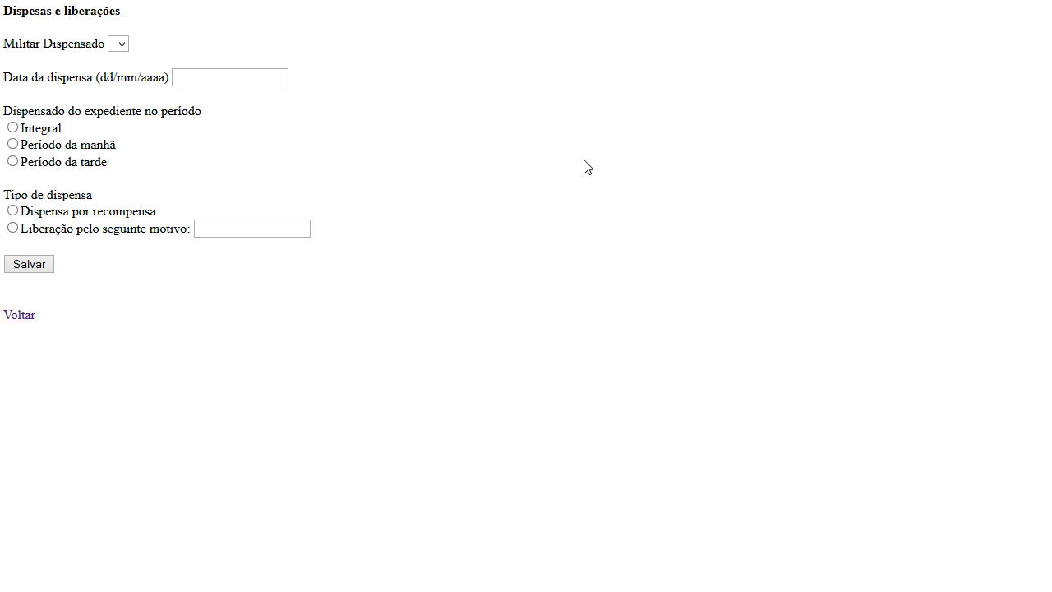
{"action": "left_click", "coordinate": [202, 77]}
{"action": "left_click_drag", "start_coordinate": [46, 111], "coordinate": [205, 127]}
{"action": "left_click", "coordinate": [206, 132]}
{"action": "left_click", "coordinate": [13, 145]}
{"action": "left_click", "coordinate": [13, 161]}
{"action": "left_click", "coordinate": [18, 318]}
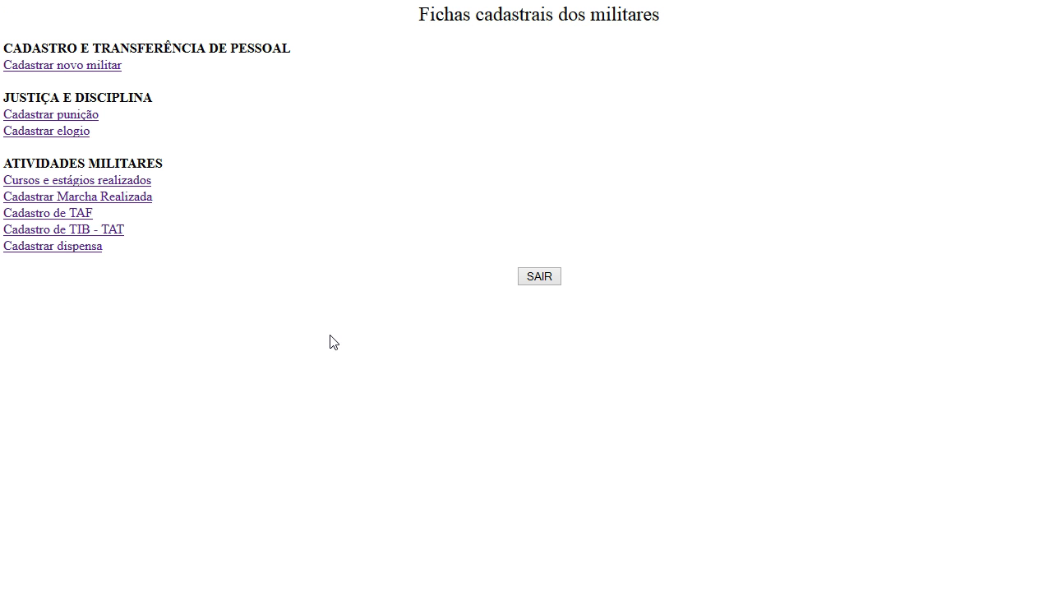
- Log out with the SAIR button, back to the 'Banco de dados dos Militares da SU' login page
{"action": "left_click", "coordinate": [539, 278]}
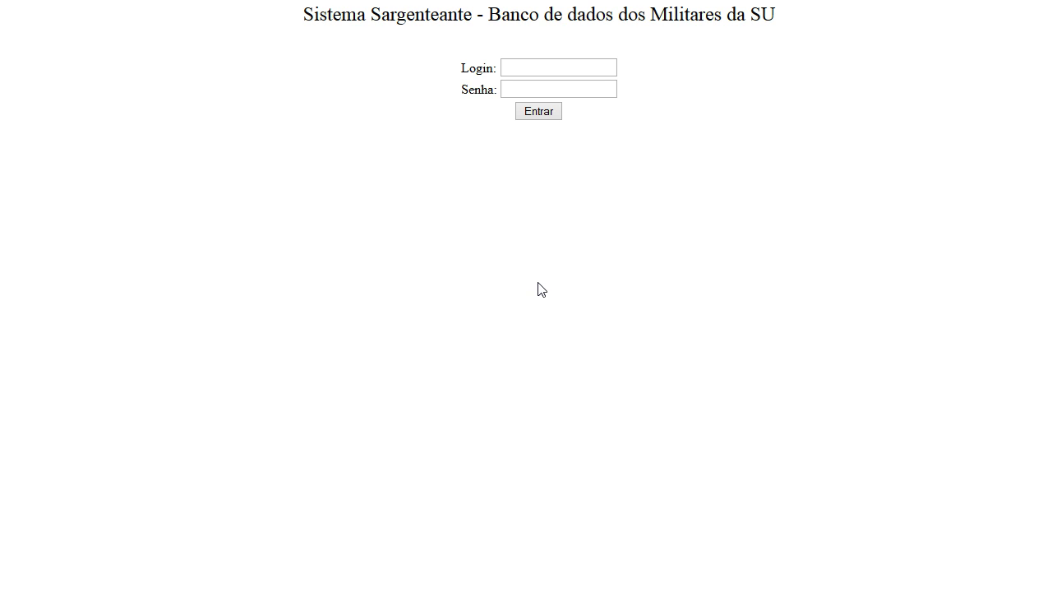